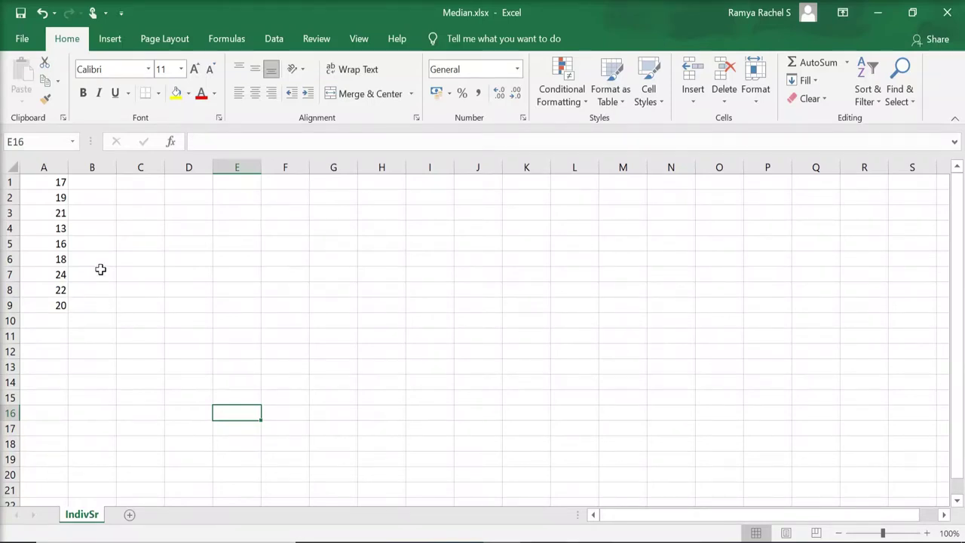
Select the nine unsorted values in A1:A9
drag(55, 176, 53, 304)
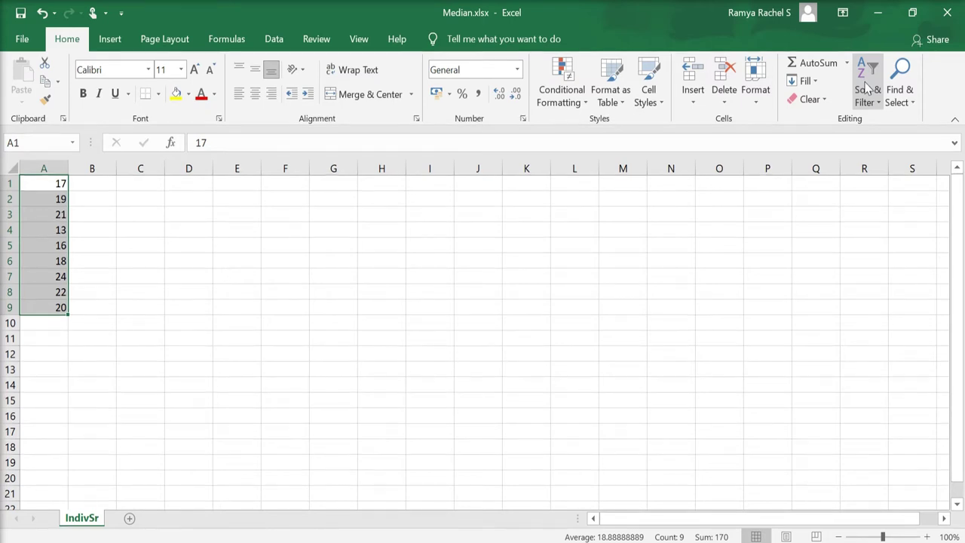
Sort column A smallest to largest, 13 up to 24, and pick the count cell
click(866, 89)
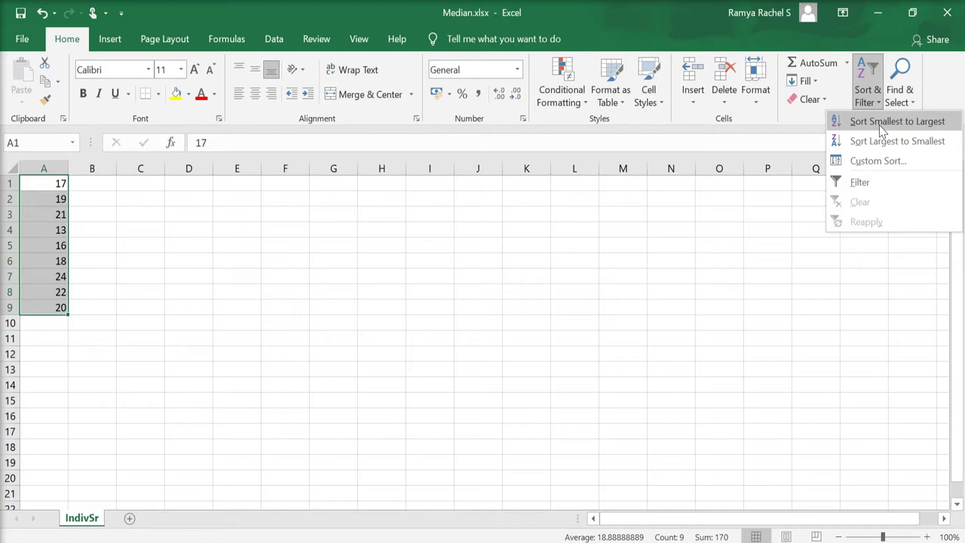
click(882, 129)
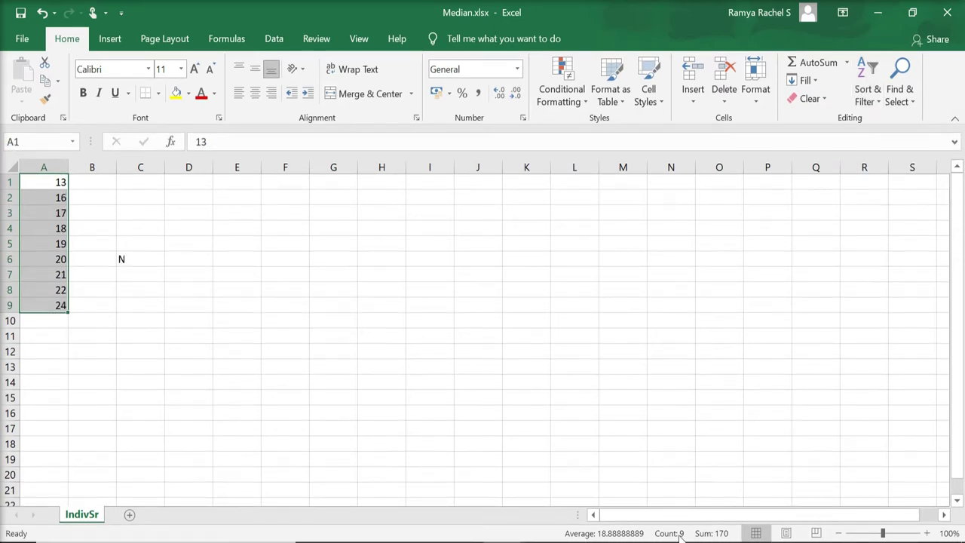
click(193, 257)
Enter the count 9 in D6 and the label MEDIAN in C7
text(9)
key(Return)
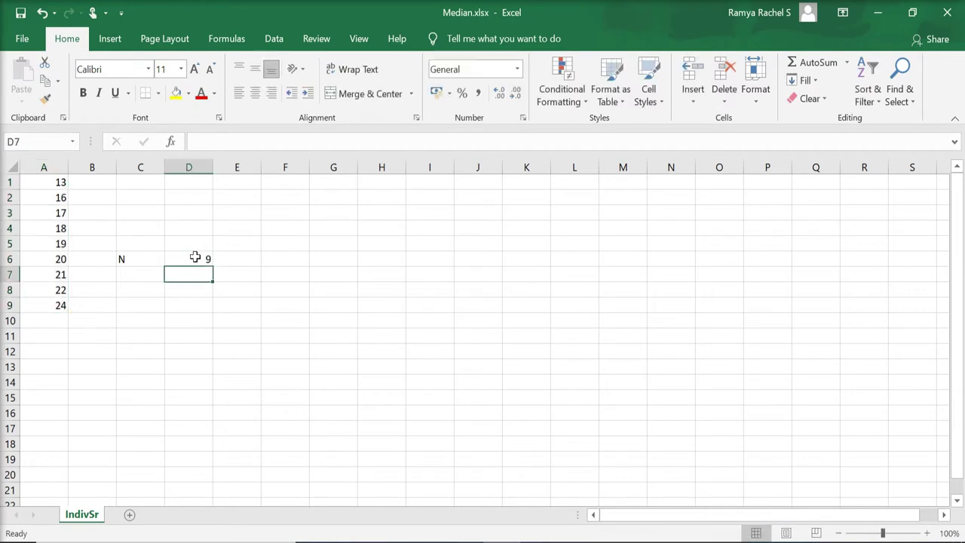
click(131, 276)
text(MEDIAN)
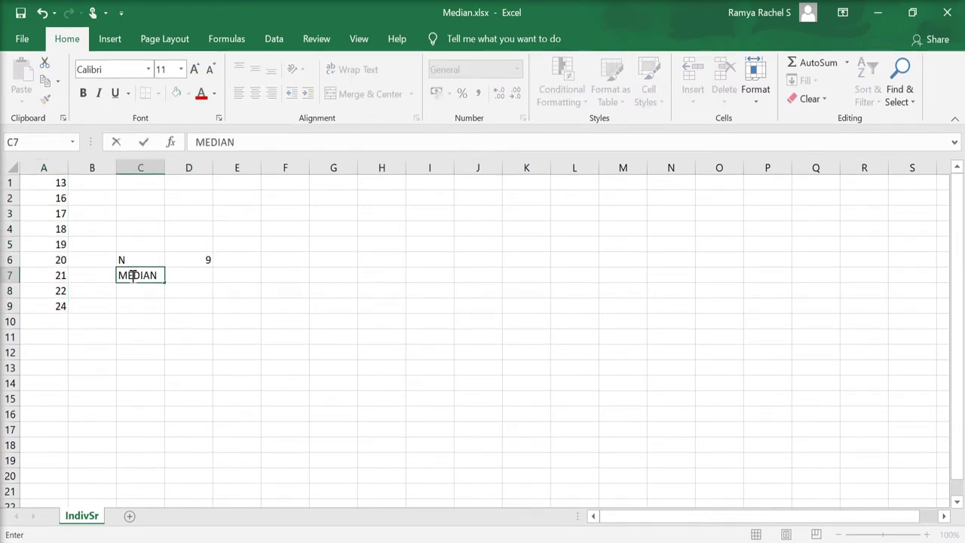
key(Tab)
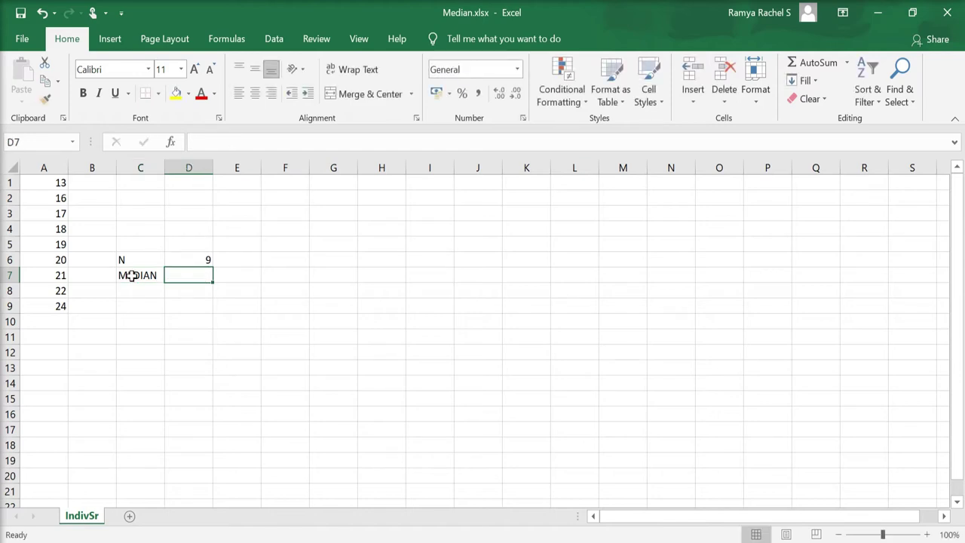
Type an 'N+1/2th item' note in D7, then discard it
text(N+1/2th item...)
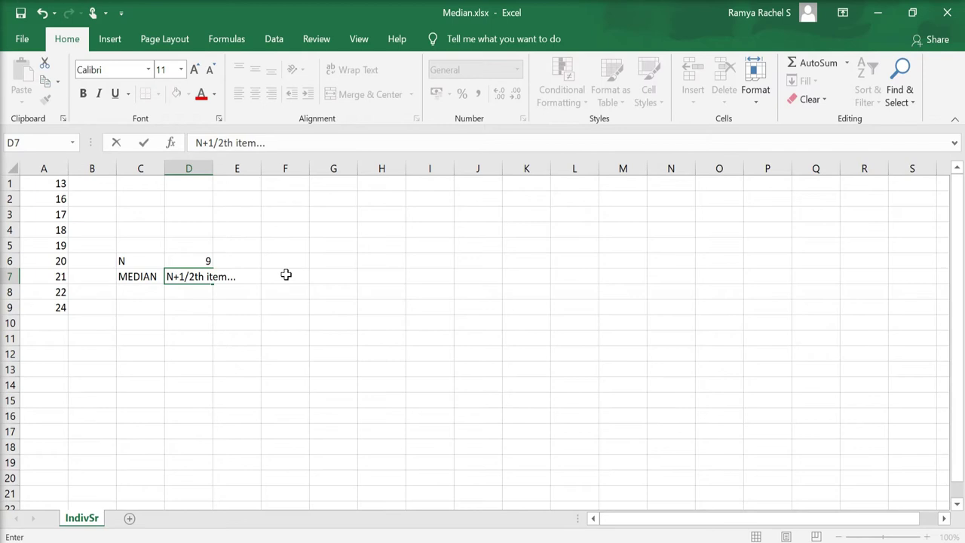
key(BackSpace)
key(BackSpace)
key(BackSpace)
key(Escape)
click(209, 336)
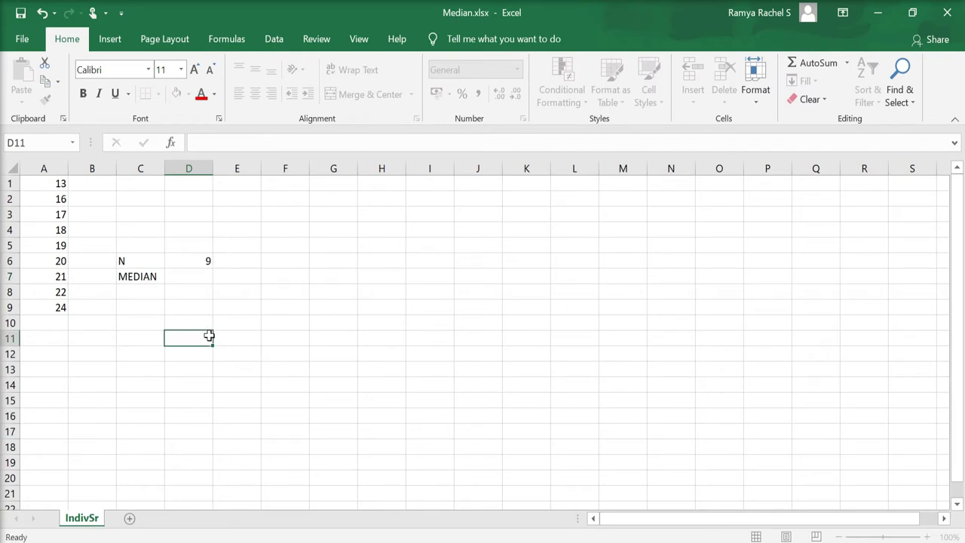
Enter =(D6+1)/2 in C8, giving the median position 5
click(150, 294)
text(=)
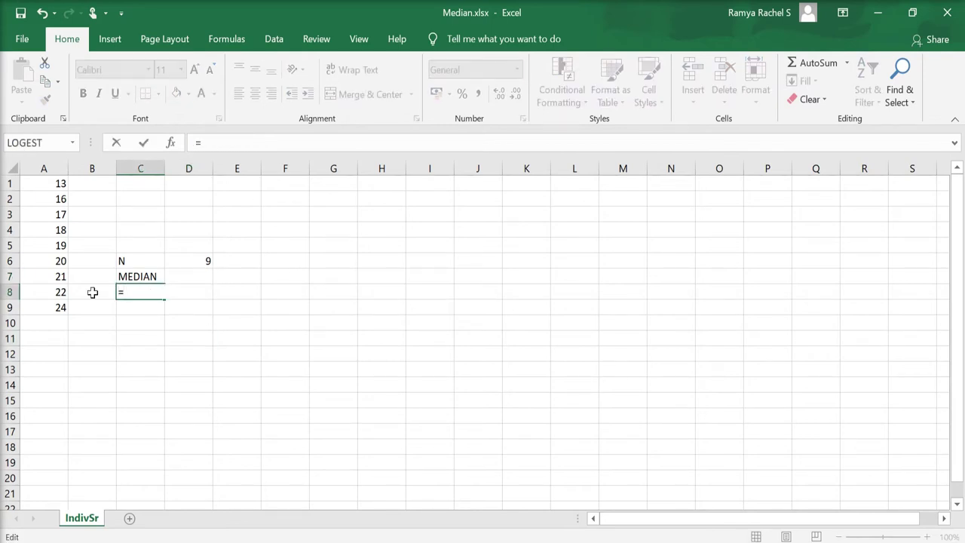
text(()
click(185, 261)
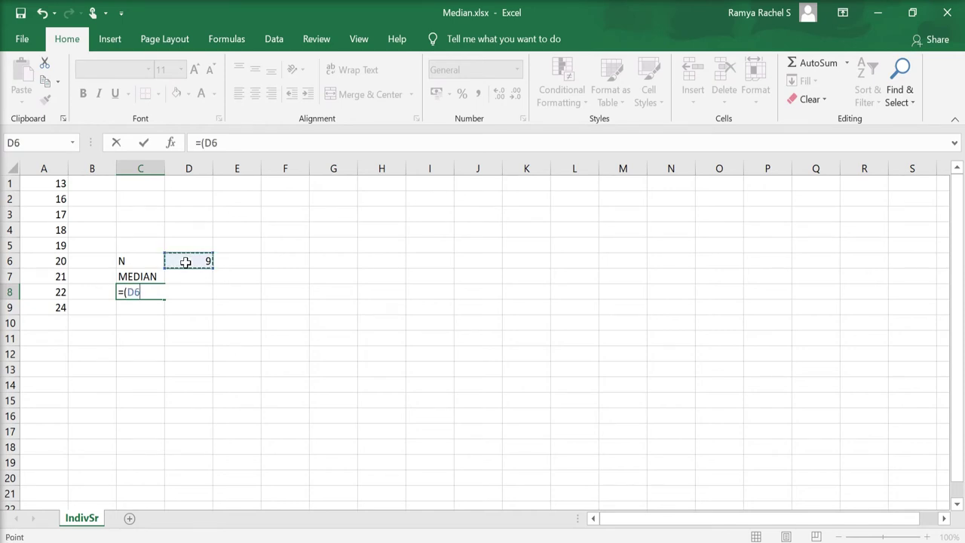
text(+1))
text(/2)
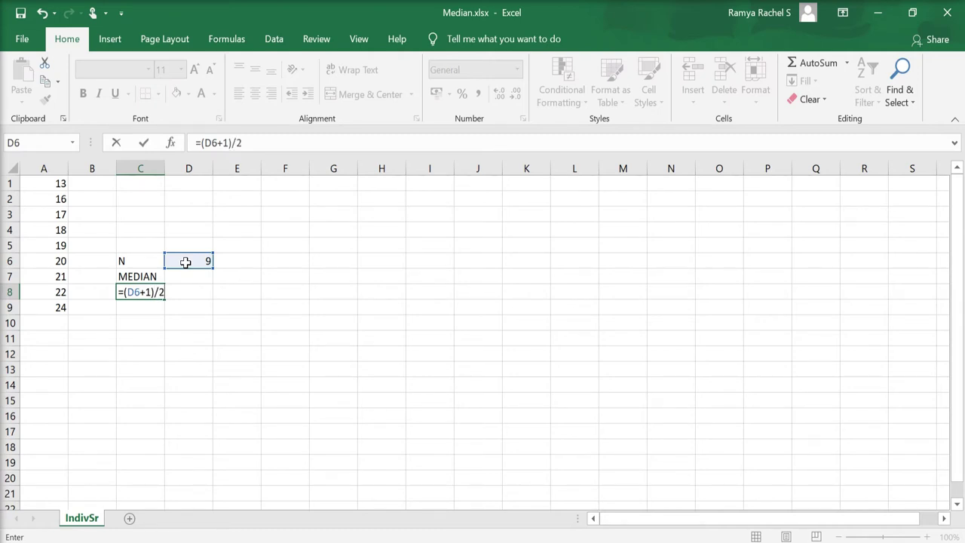
key(Return)
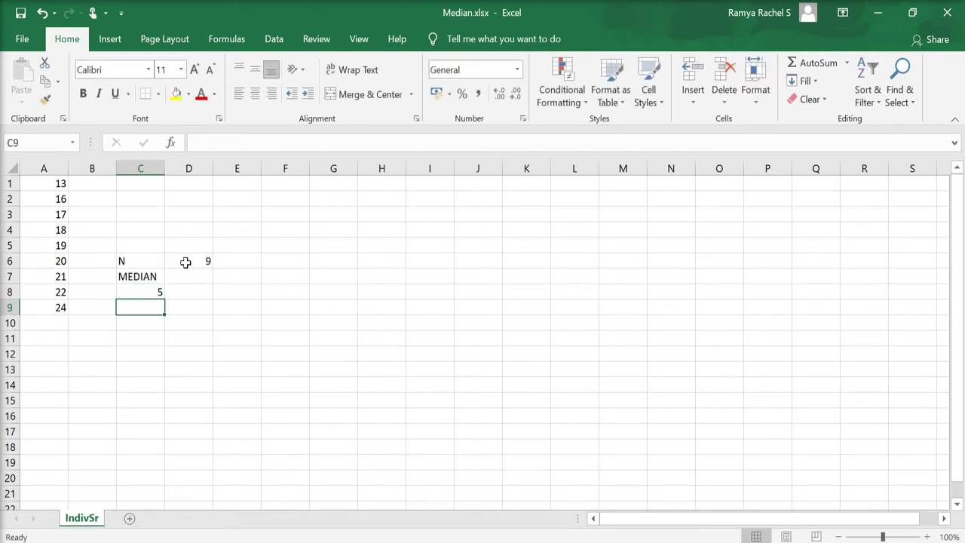
click(189, 292)
Count down column A to the fifth value, 19 in A5
click(58, 183)
click(60, 198)
click(59, 215)
click(59, 231)
click(60, 245)
Enter the median 19 in D8 and shade A5 blue
click(208, 293)
text(19)
key(Return)
click(106, 246)
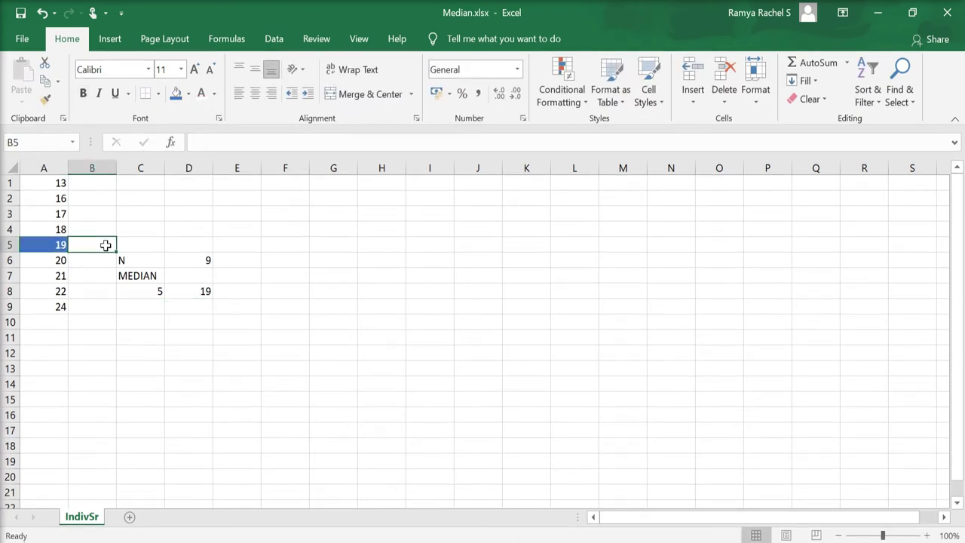
click(366, 378)
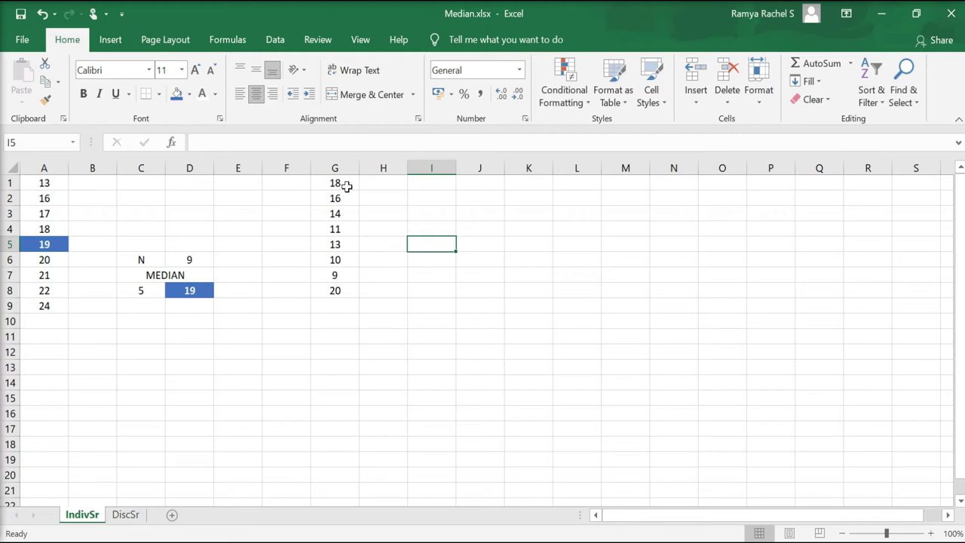
Sort G1:G8 smallest to largest, running 9 through 20
drag(346, 187, 340, 292)
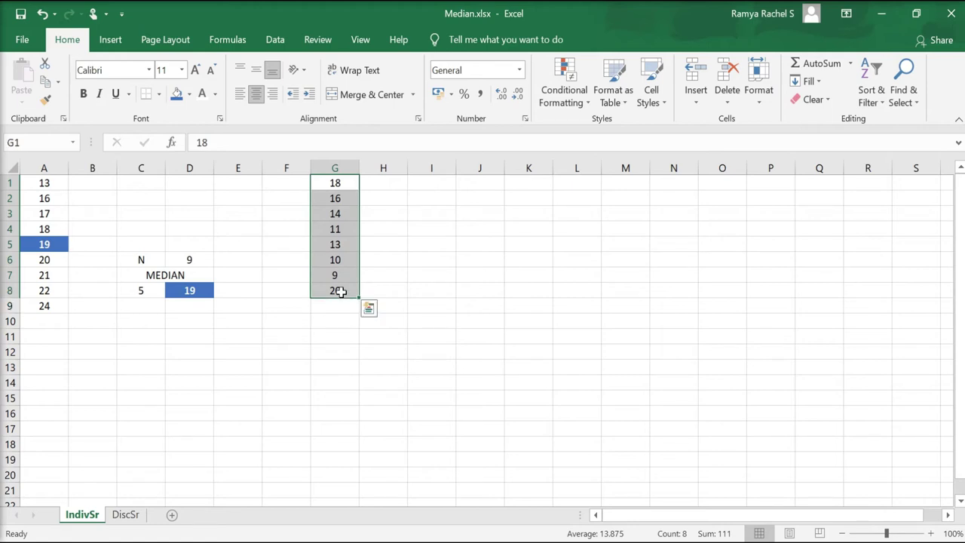
click(875, 95)
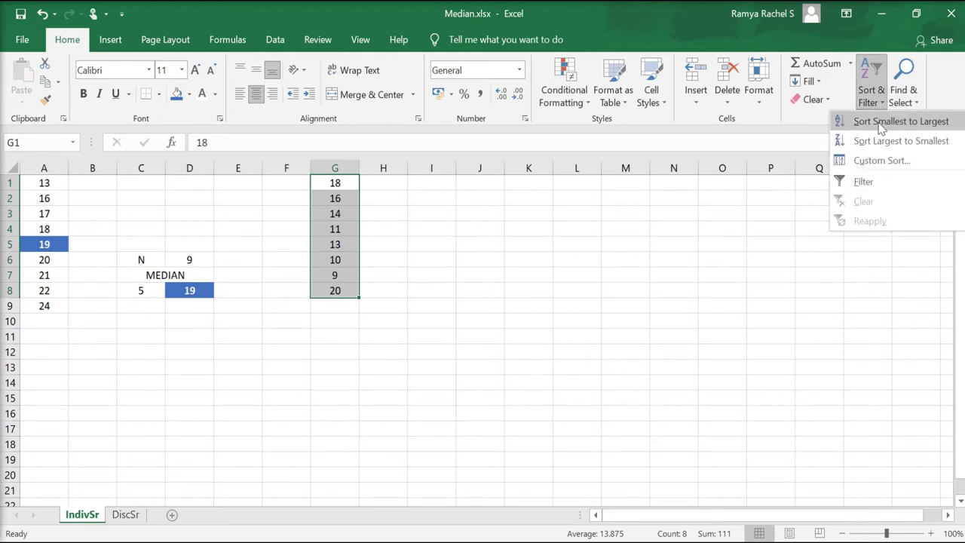
click(867, 122)
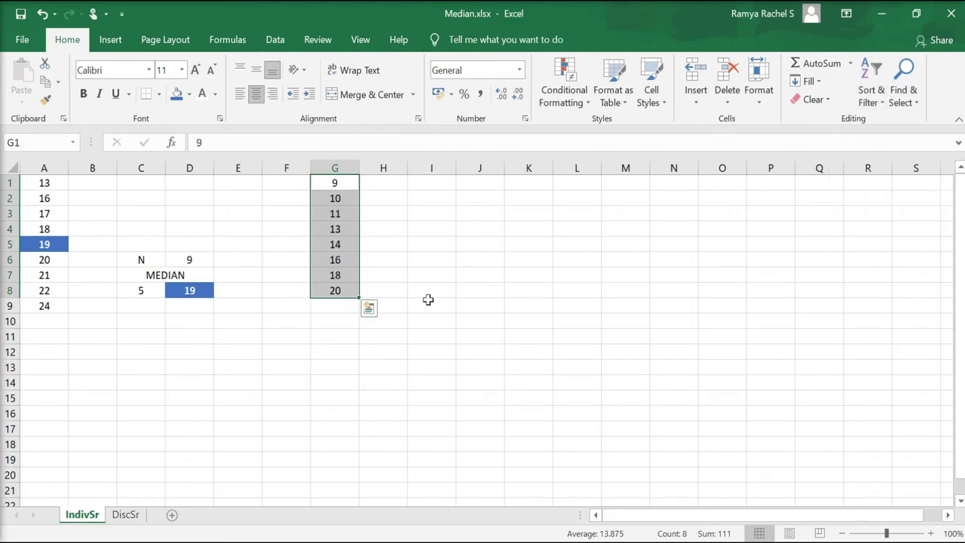
click(435, 259)
Enter N in I6 and 8 in J6, and paste MEDIAN into I7
text(N)
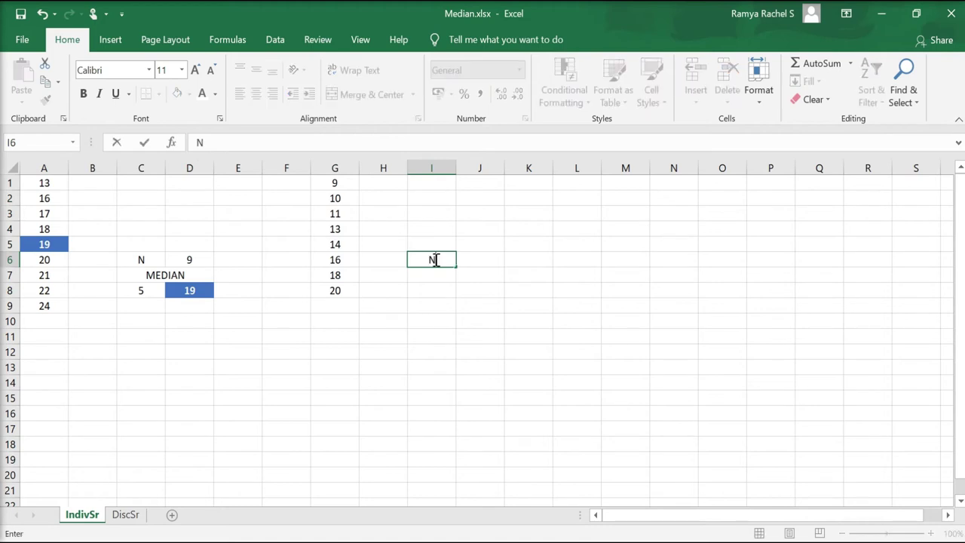
key(Tab)
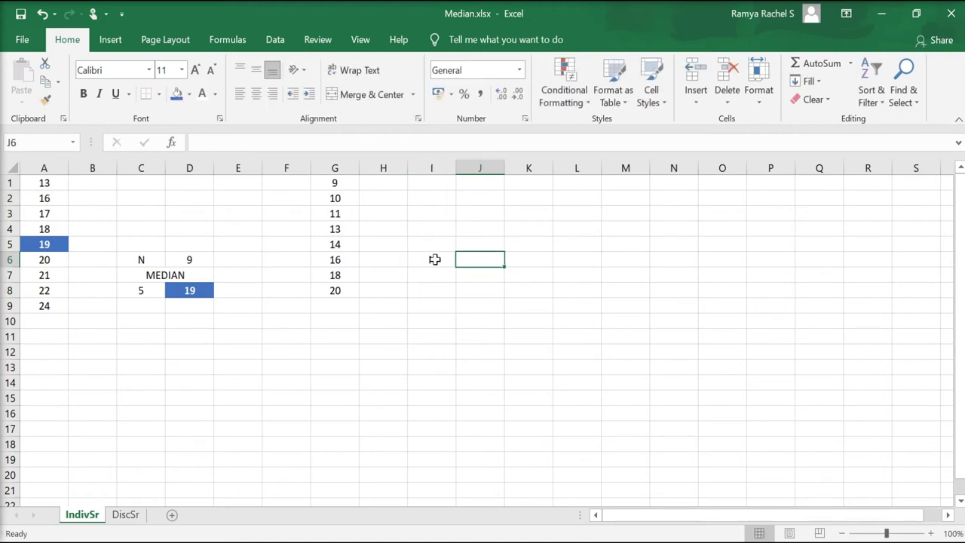
text(8)
key(Return)
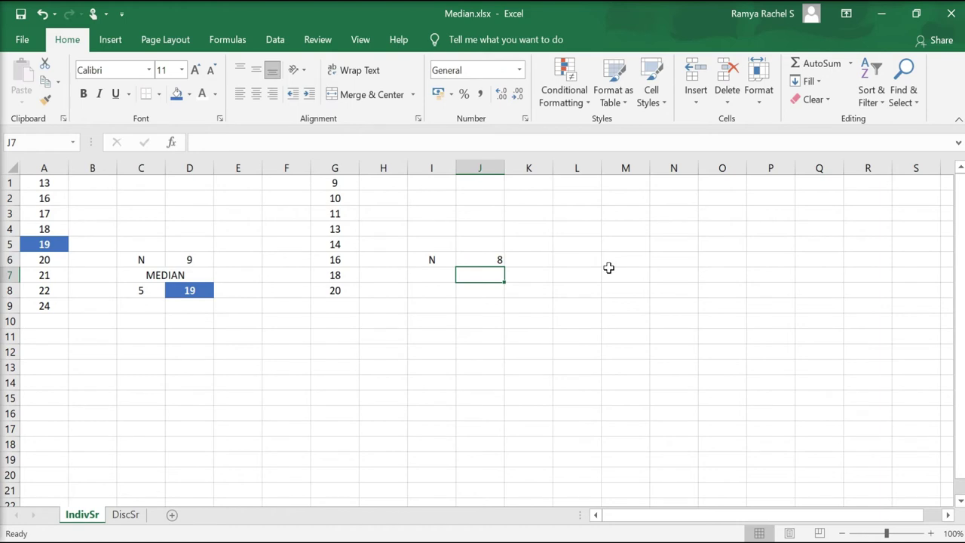
click(441, 275)
key(ctrl+v)
Type an explanatory '(N+1)/2th item' note in I8, then discard it
key(Down)
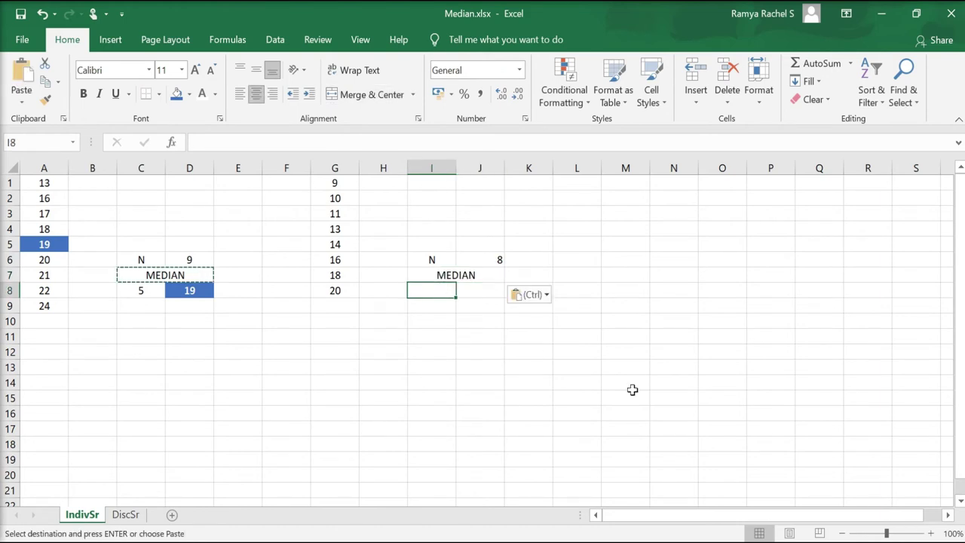
text(=)
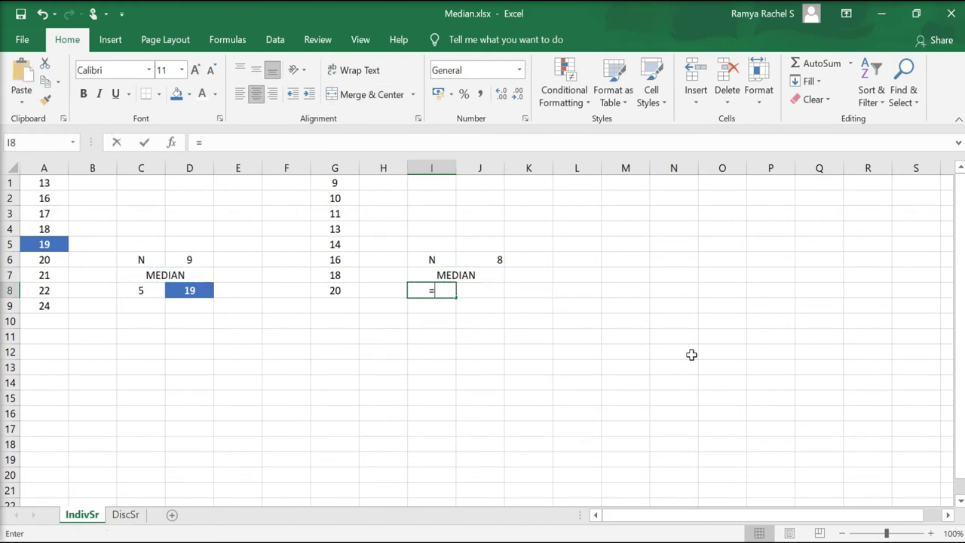
text((N+1)/2th item...)
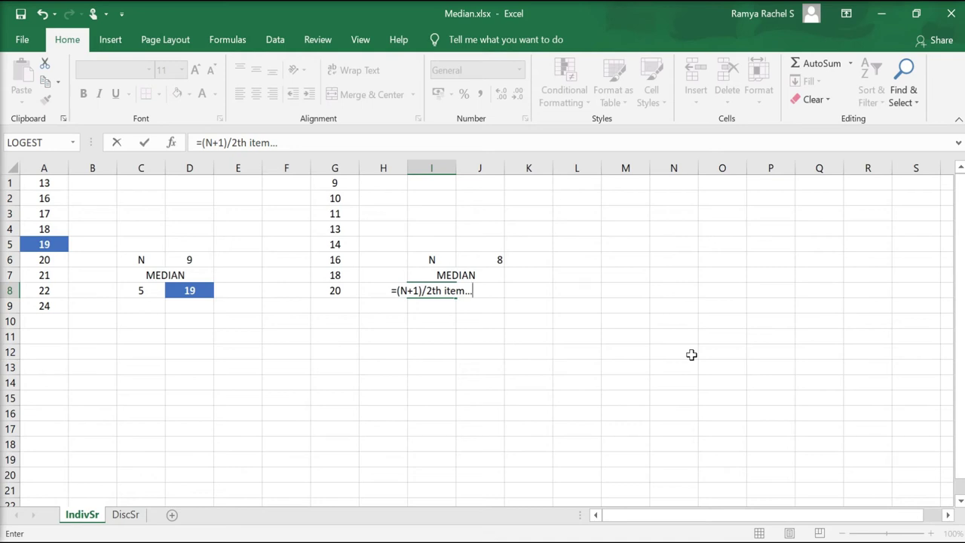
key(Escape)
Enter =(J6+1)/2 in I8, returning the middle position 4.5
text(=)
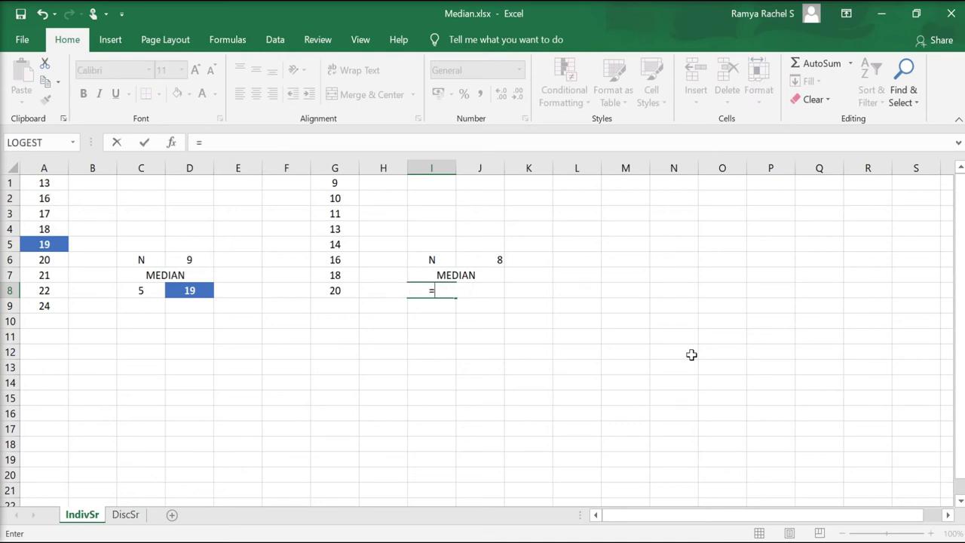
text(()
click(483, 261)
text(+1)/2)
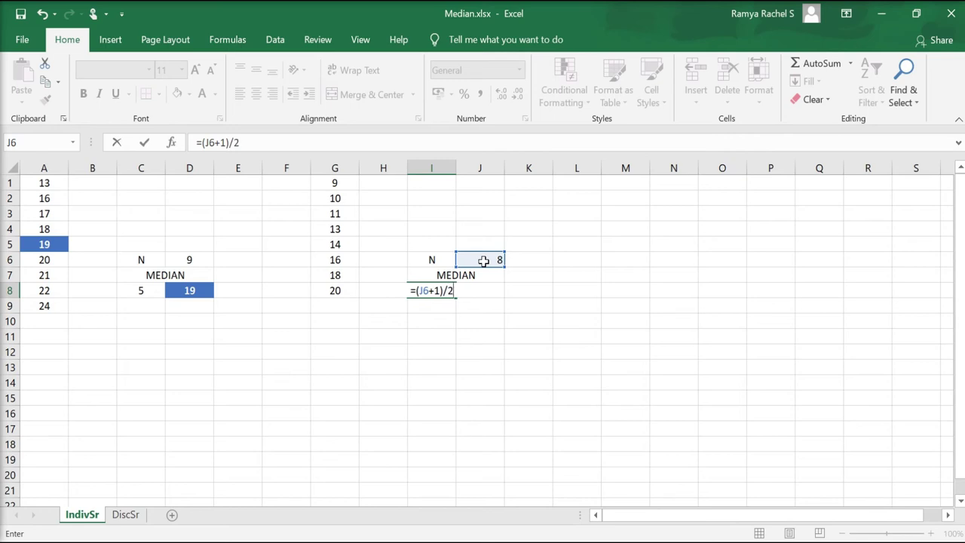
key(Return)
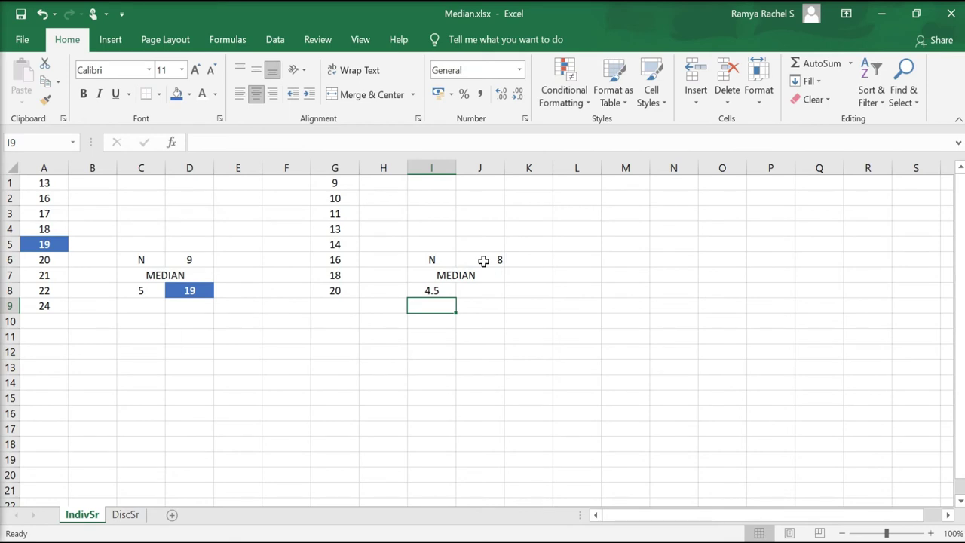
click(479, 290)
Type the placeholder '(4th item + 5th item)/2' in J8, then erase it
text(=)
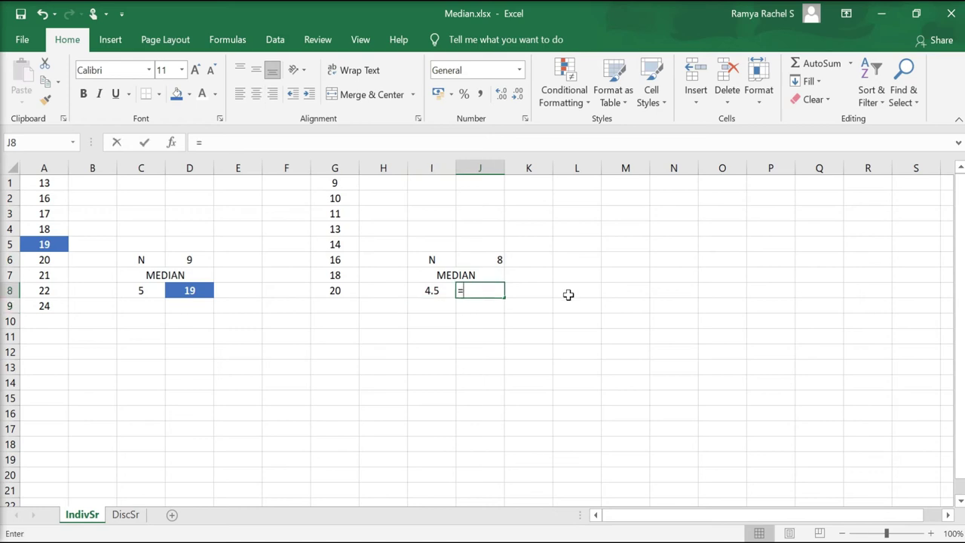
text((4th item +)
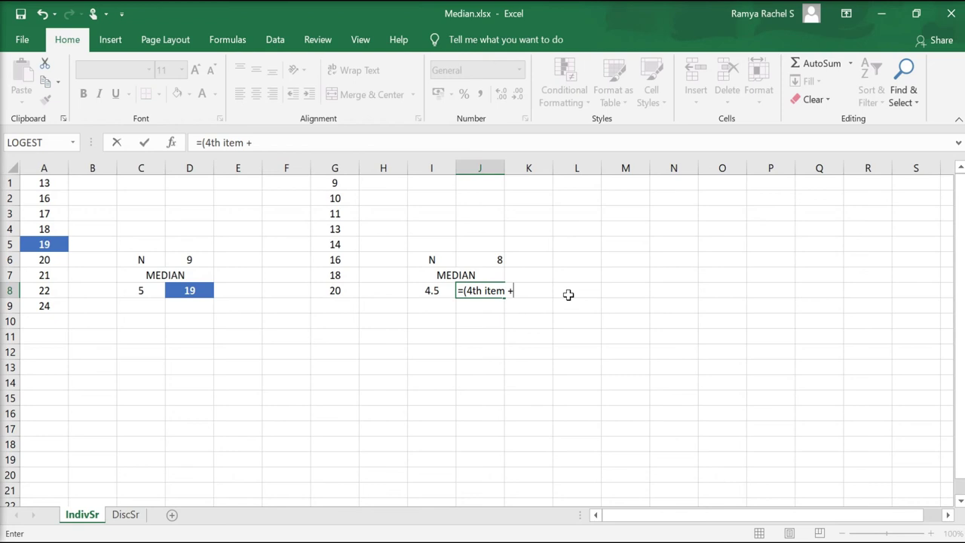
text( 5th item)/2)
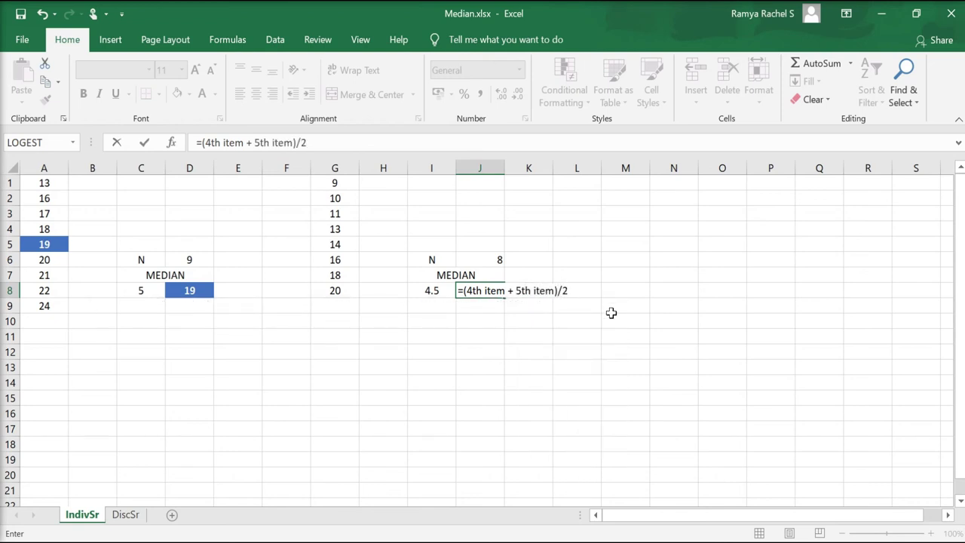
key(BackSpace)
key(BackSpace)
key(BackSpace)
key(BackSpace)
key(BackSpace)
key(BackSpace)
key(BackSpace)
key(BackSpace)
key(BackSpace)
key(Return)
Number the even series items 1 through 8 down F2:F9
text(1)
key(Return)
text(2)
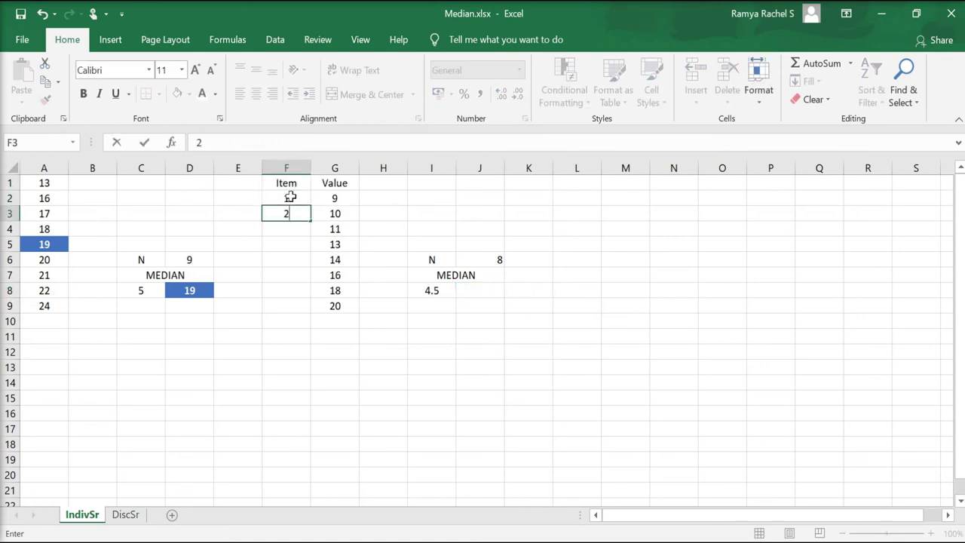
key(Return)
text(3 4)
key(Return)
text(5)
key(Return)
text(6)
key(Return)
text(7)
key(Return)
text(8)
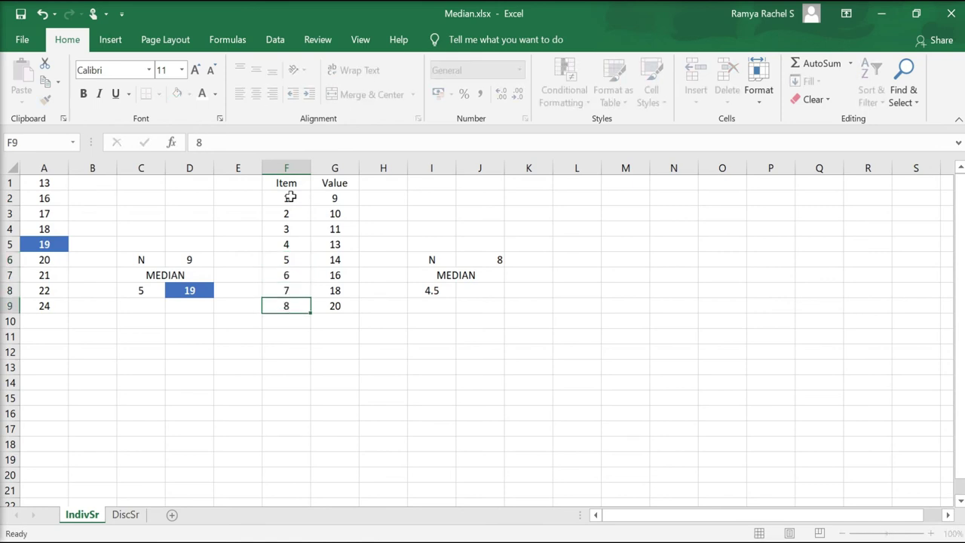
key(Return)
Highlight the two middle values, 13 and 14 in G5:G6, blue
click(383, 367)
drag(340, 242, 337, 259)
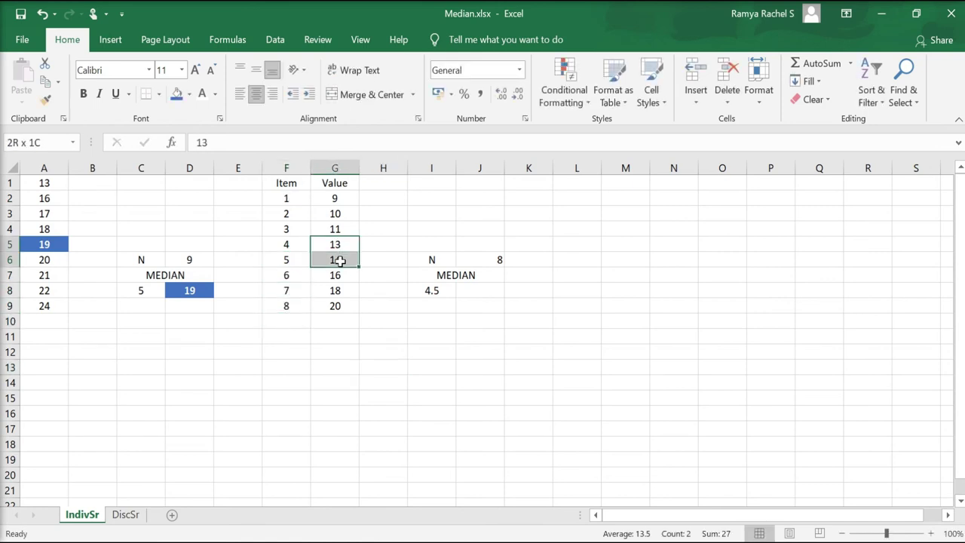
click(484, 292)
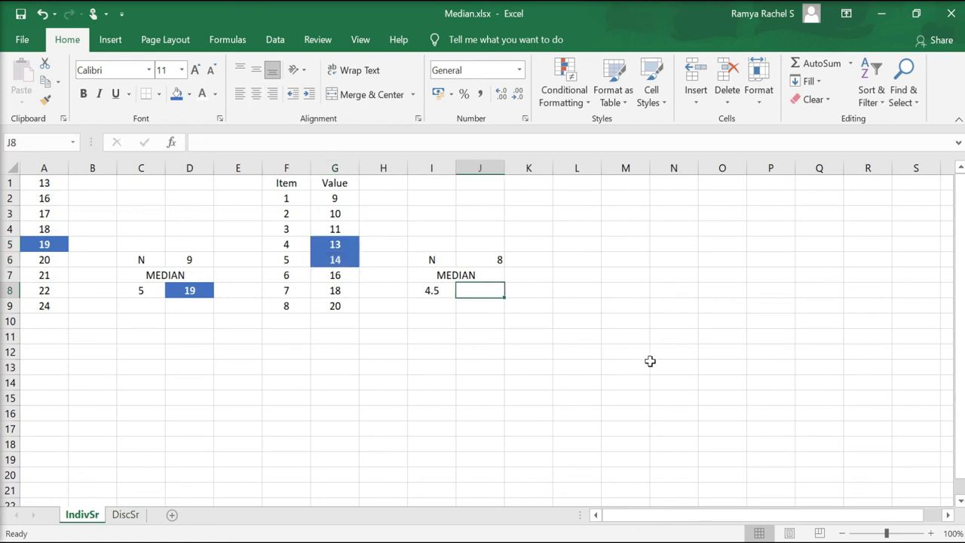
Enter =(G5+G6)/2 in J8, giving the even-series median 13.5
text(=)
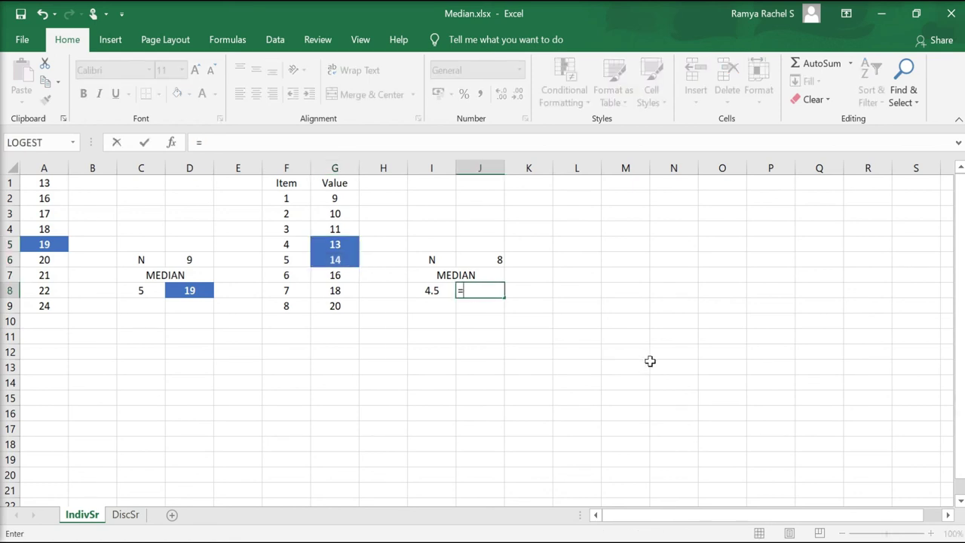
text(()
click(328, 240)
text(+)
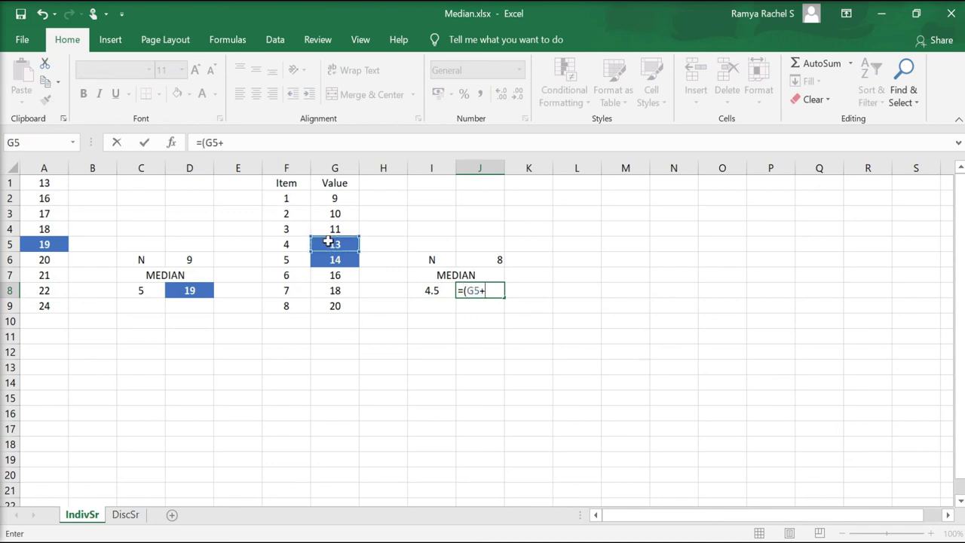
click(334, 259)
text())
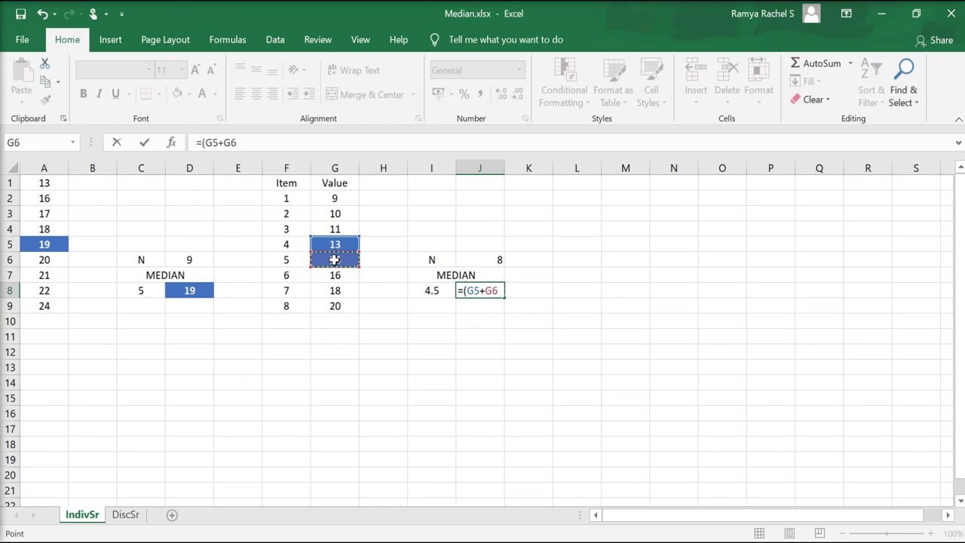
text(/2)
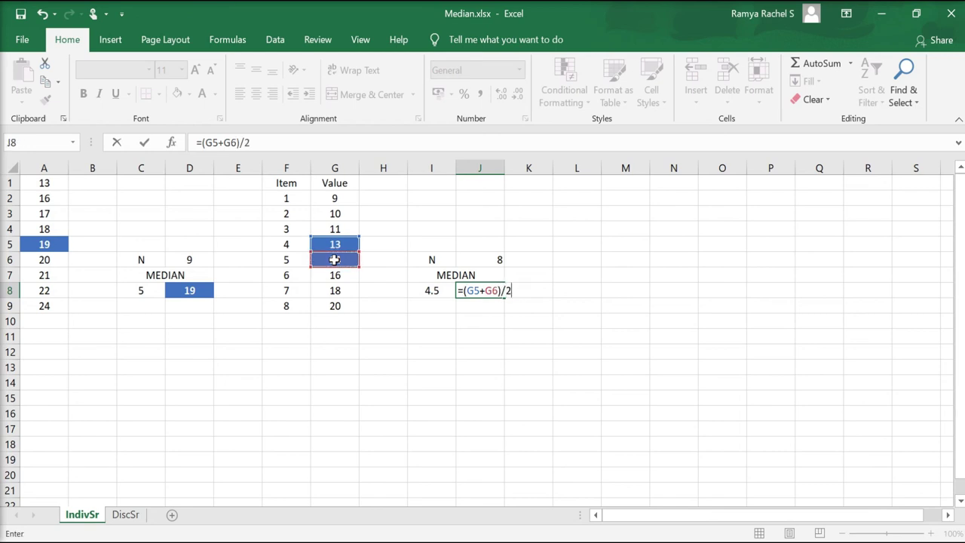
key(Return)
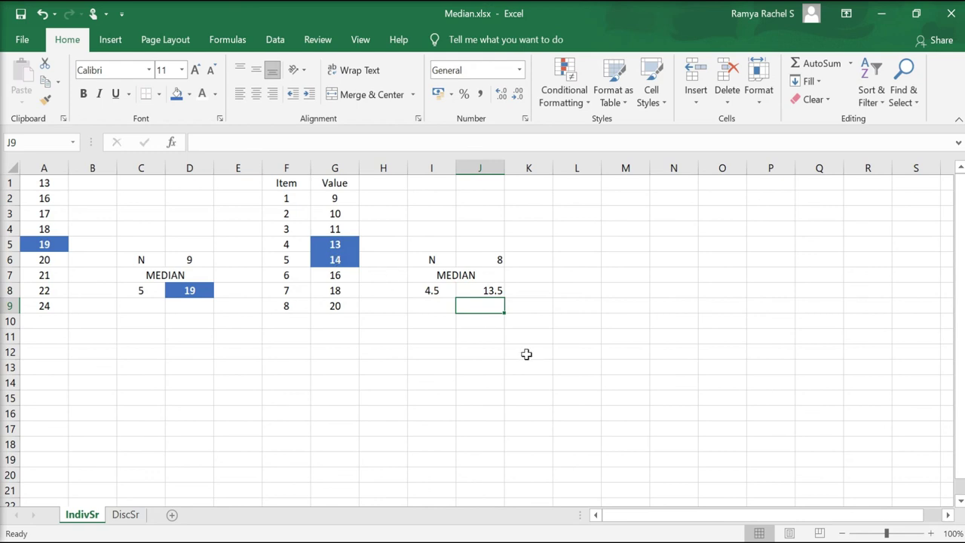
Shade the 13.5 result in J8 blue to match the odd median
click(498, 291)
click(523, 369)
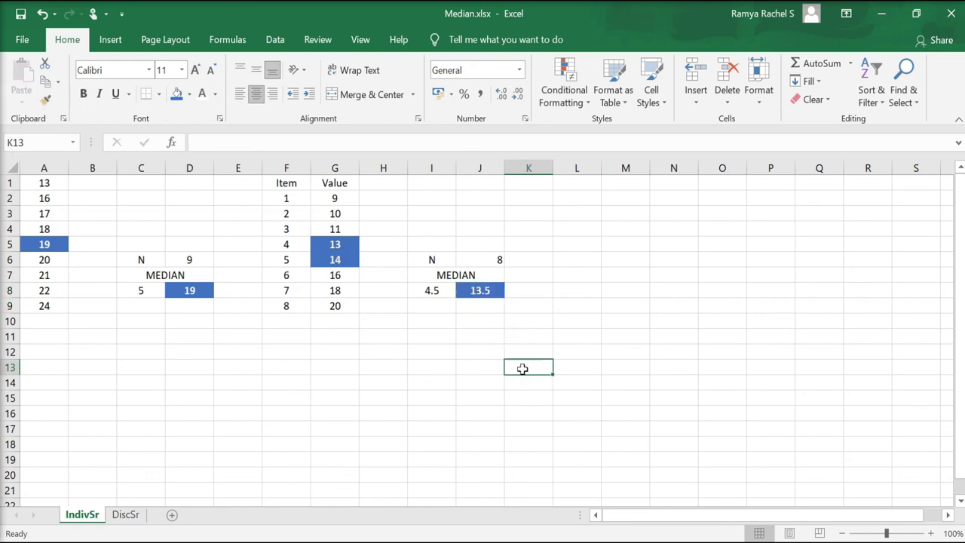
click(528, 321)
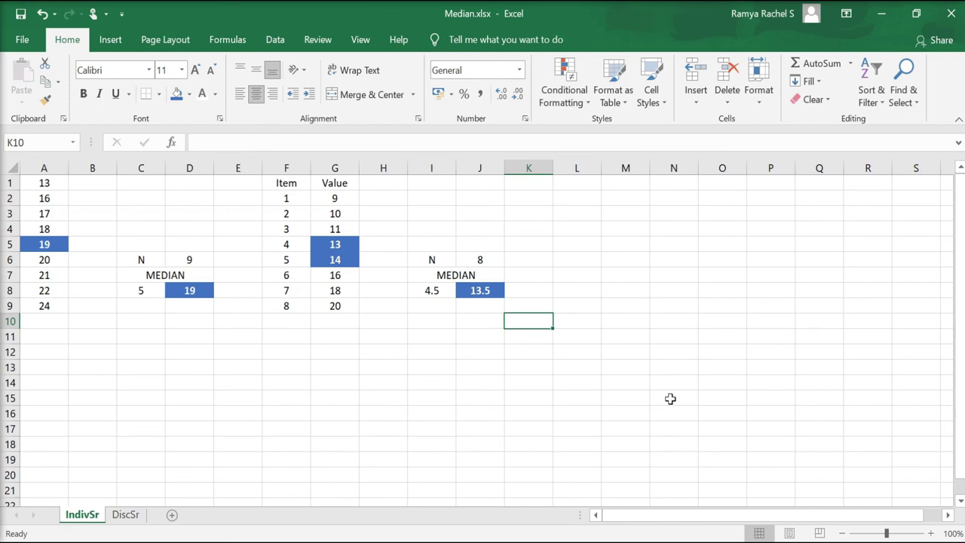